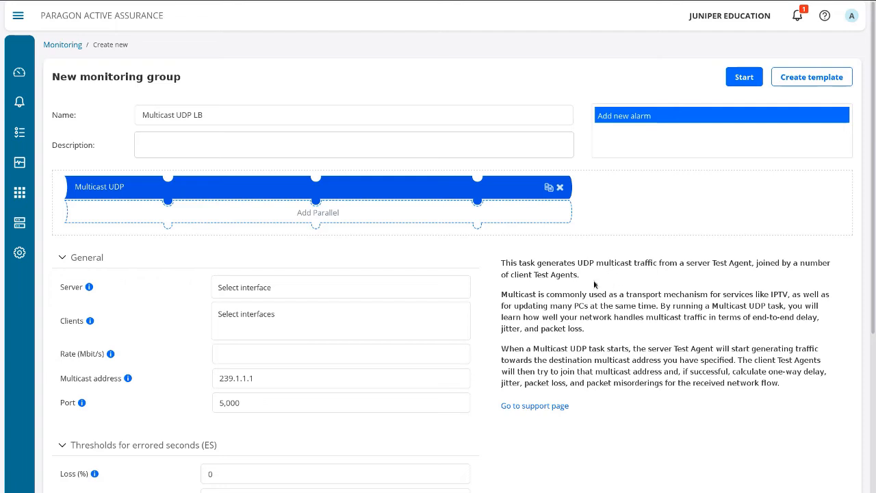
Assign TA-1: eth1 (172.29.1.100/24) as server and TA-2: eth1 (172.29.4.100/24) as client of the Multicast UDP task.
scroll(596, 285, "down", 1)
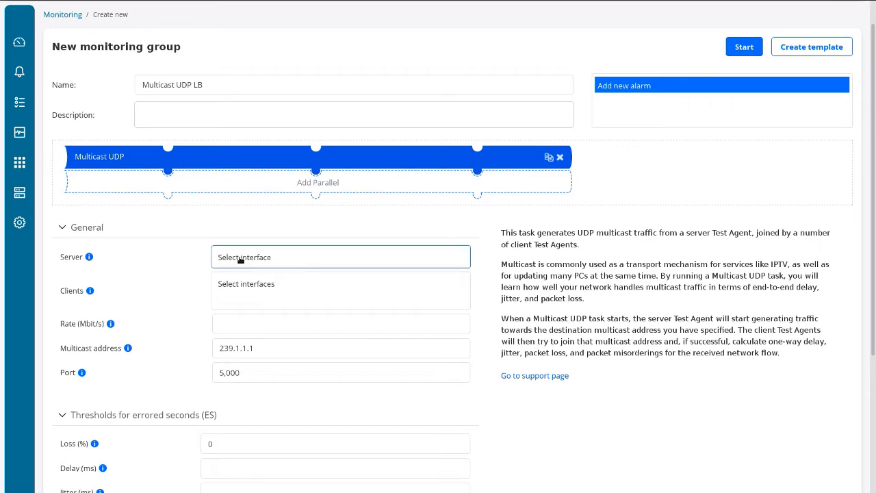
left_click(240, 256)
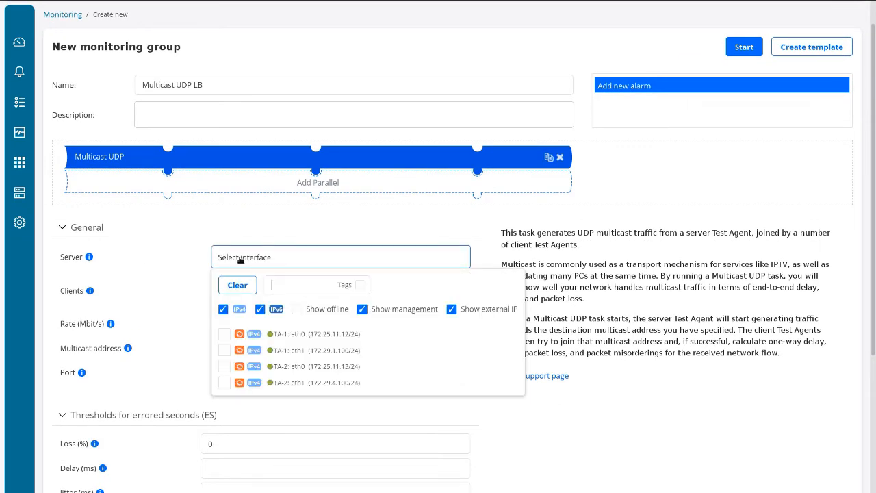
left_click(224, 350)
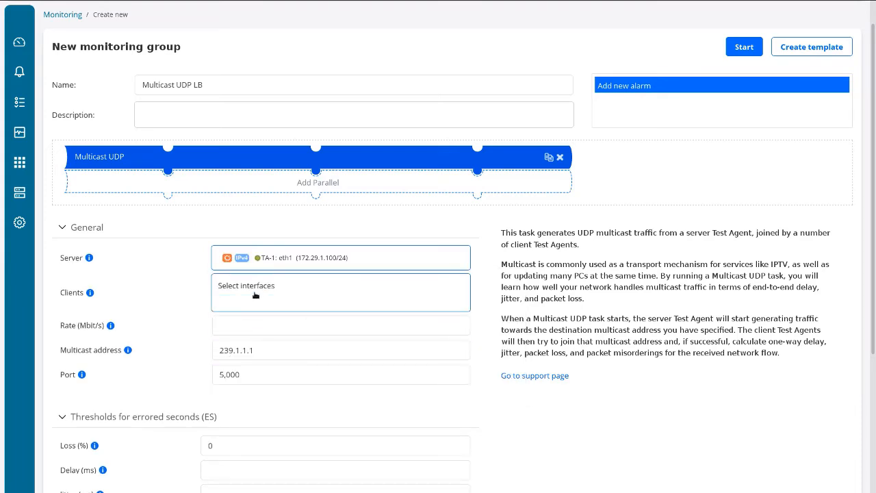
left_click(273, 266)
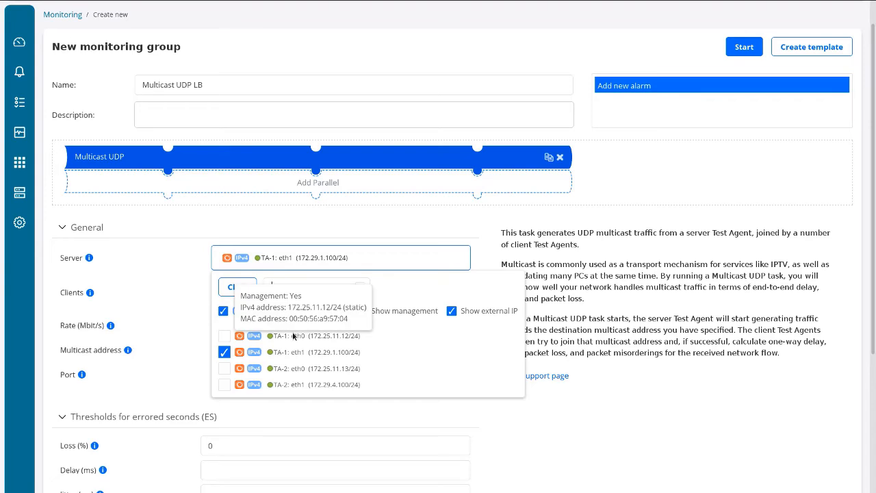
left_click(185, 317)
left_click(214, 327)
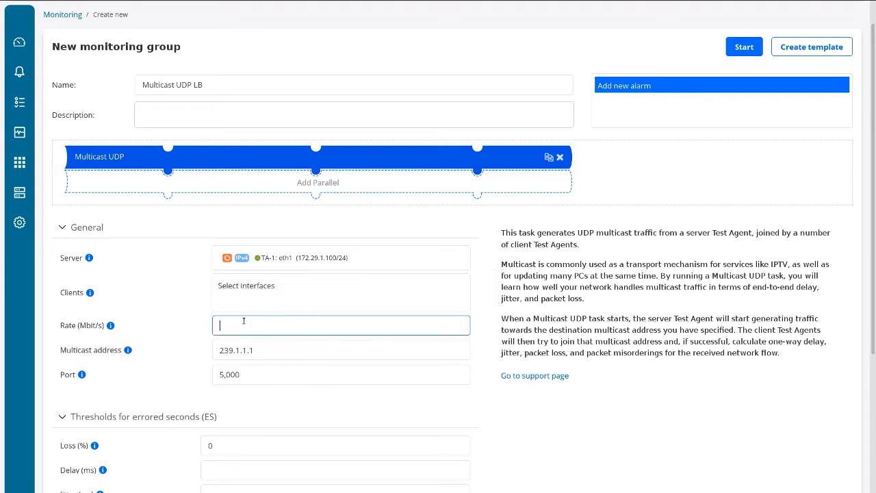
left_click(250, 291)
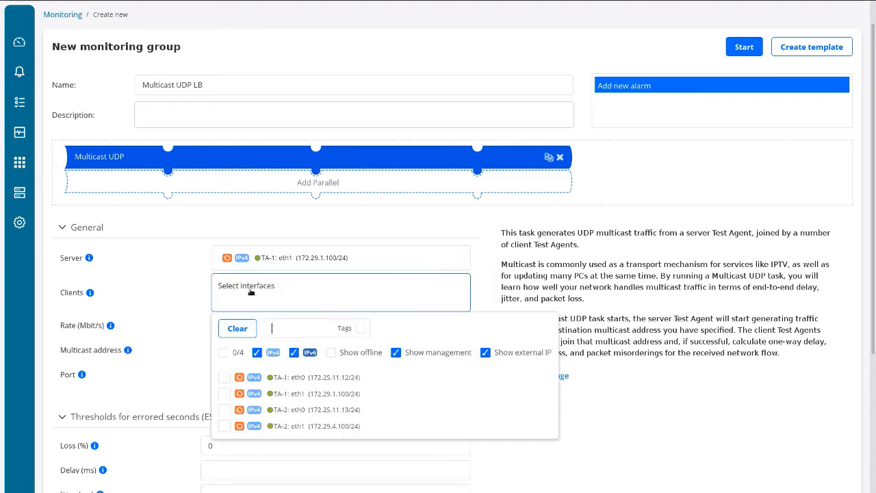
left_click(224, 425)
left_click(177, 325)
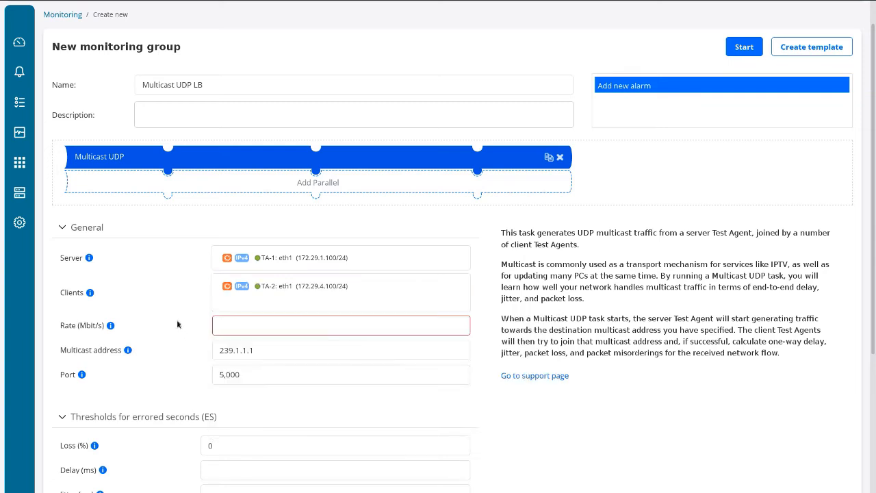
Set the task's rate to 10 Mbit/s, its multicast address to 239.1.1.100 and its port to 3124.
left_click(246, 324)
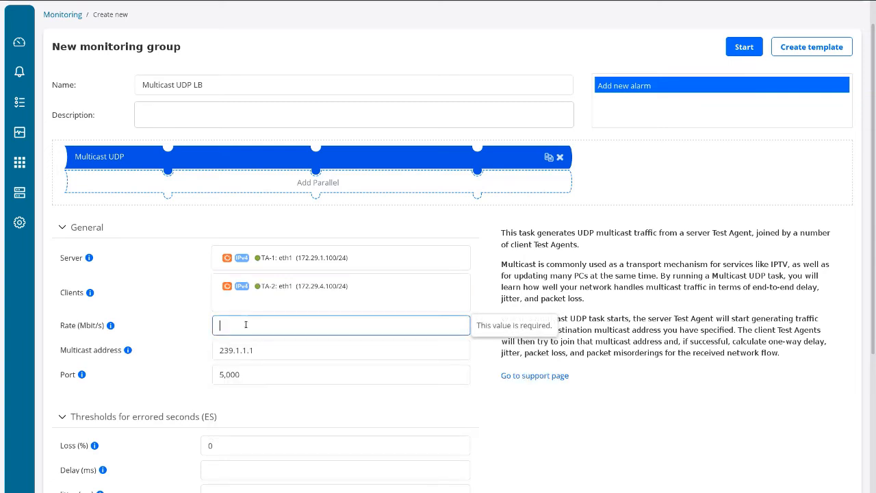
type("10")
left_click(263, 349)
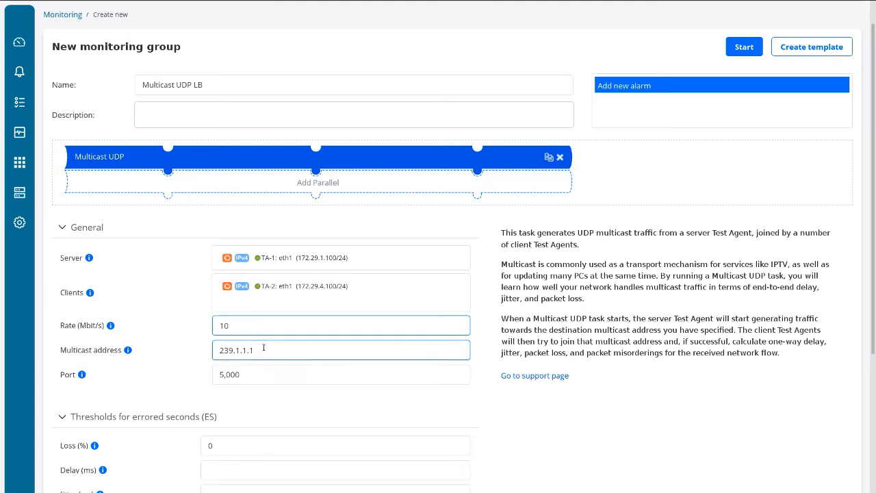
type("1")
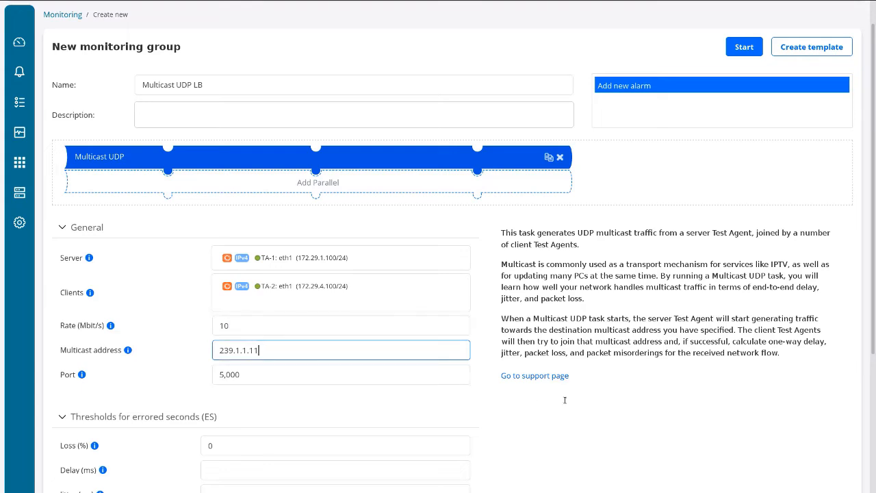
key("BackSpace")
type("00")
double_click(284, 376)
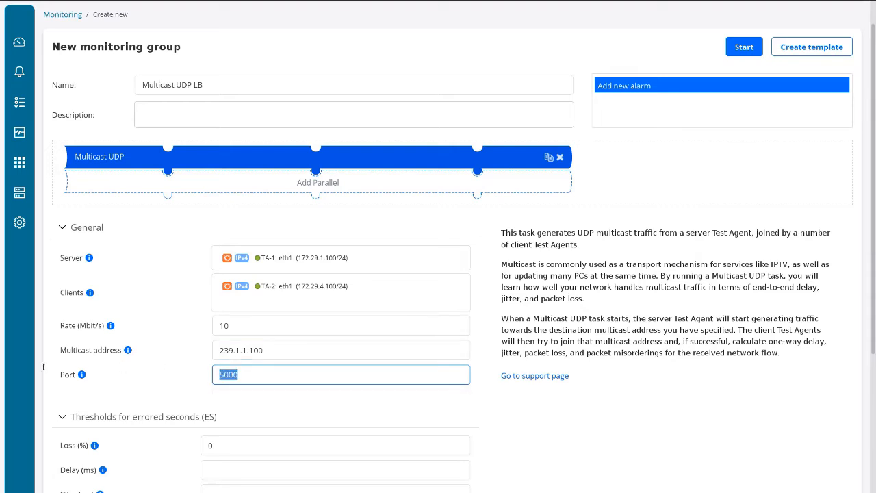
type("3124")
Review the threshold settings and start the monitoring group without periodic reports.
scroll(195, 425, "down", 1)
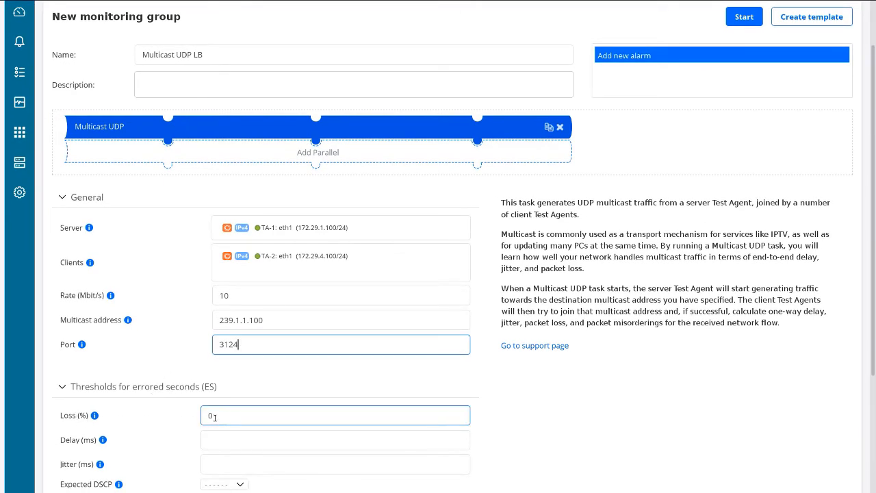
scroll(182, 349, "down", 1)
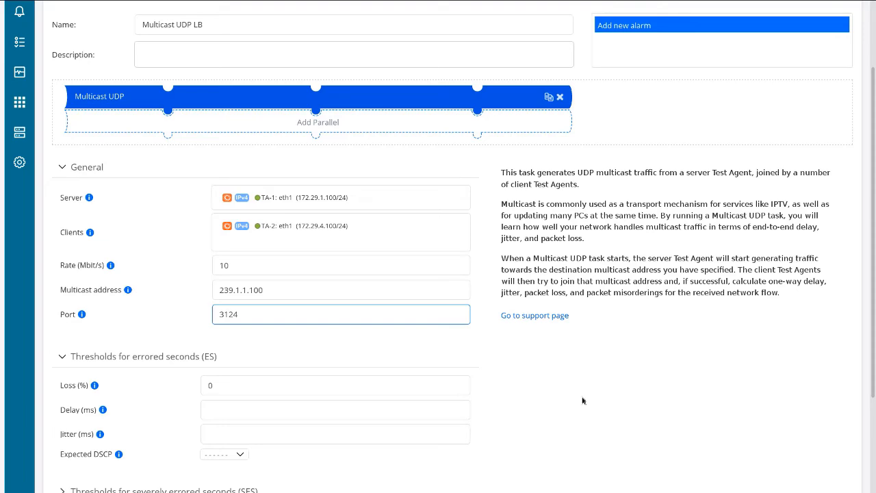
scroll(582, 400, "down", 2)
scroll(583, 399, "up", 5)
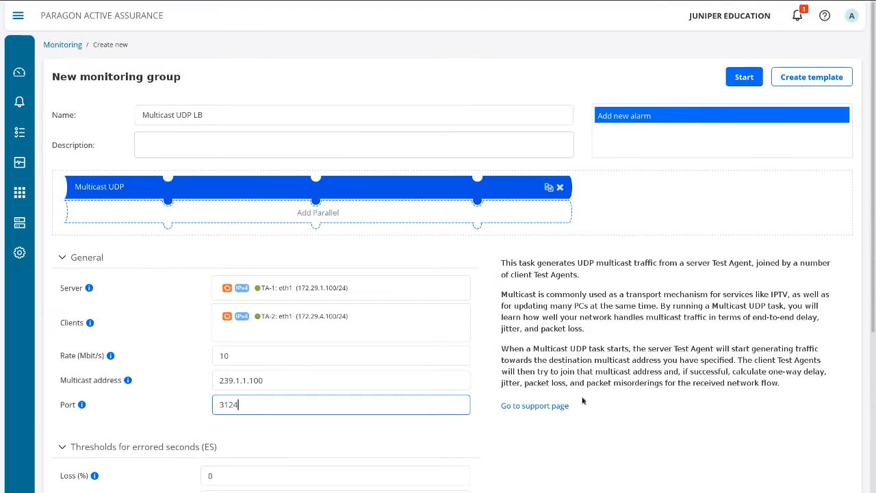
left_click(744, 77)
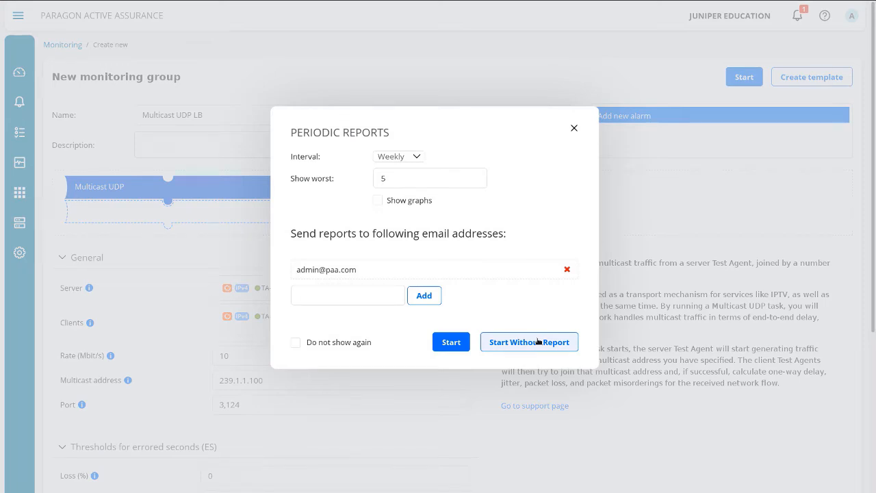
left_click(538, 342)
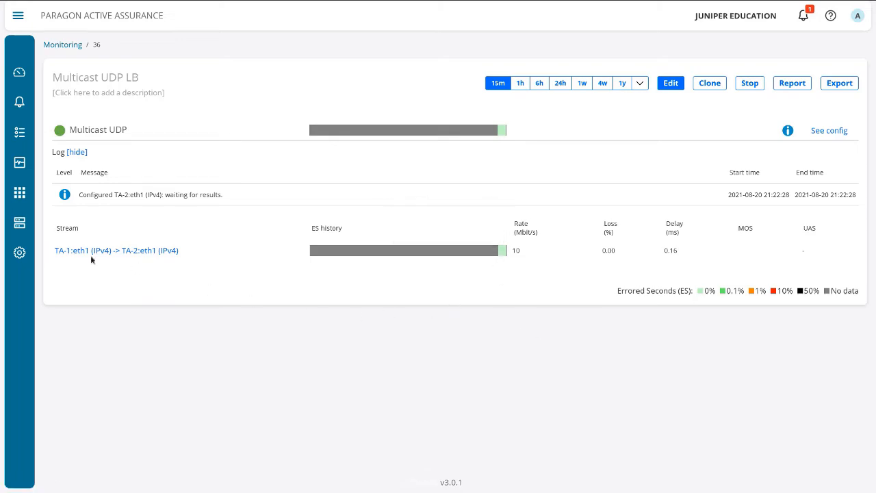
Open the result graph of the TA-1:eth1 to TA-2:eth1 stream and hide the Rate curve to inspect the average delay.
mouse_move(92, 252)
mouse_move(160, 255)
left_click(143, 250)
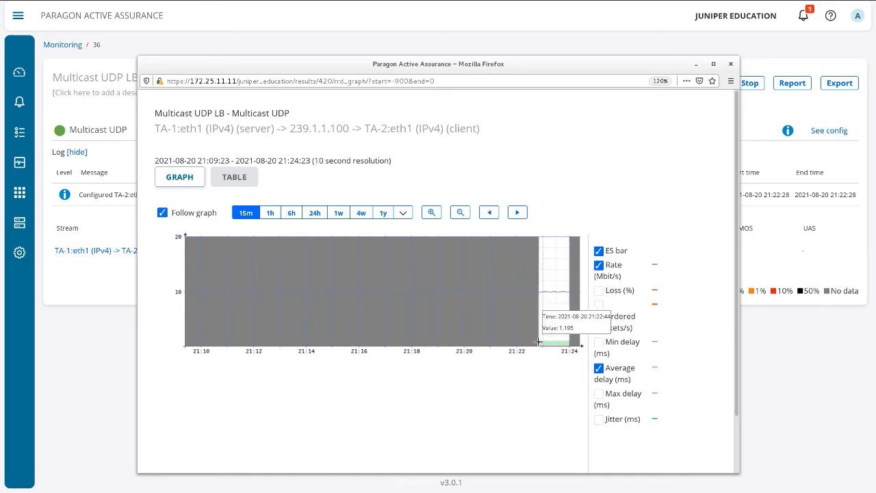
left_click(599, 266)
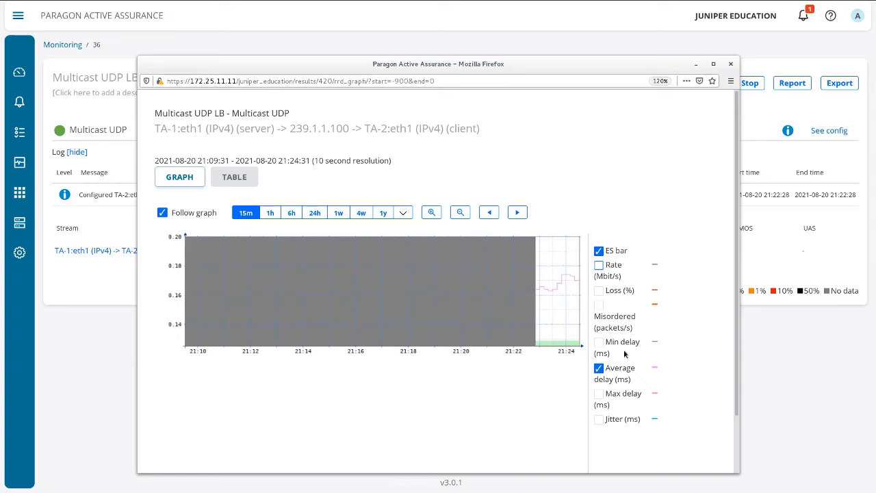
mouse_move(560, 344)
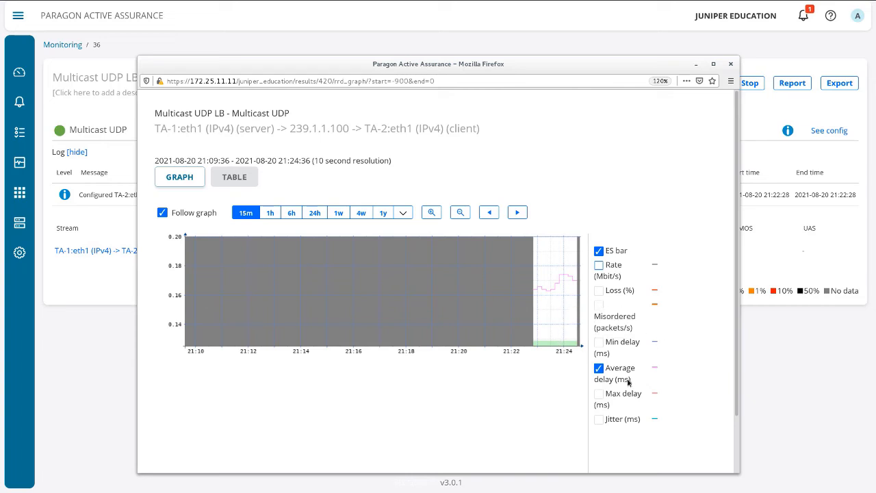
mouse_move(540, 283)
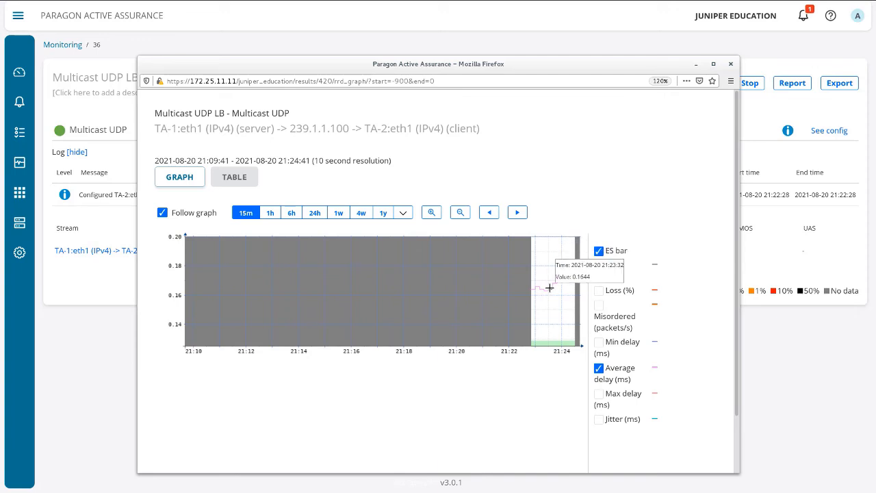
Plot the max and min delay curves for inspection, and replace them with the Jitter curve.
left_click(600, 395)
left_click(599, 343)
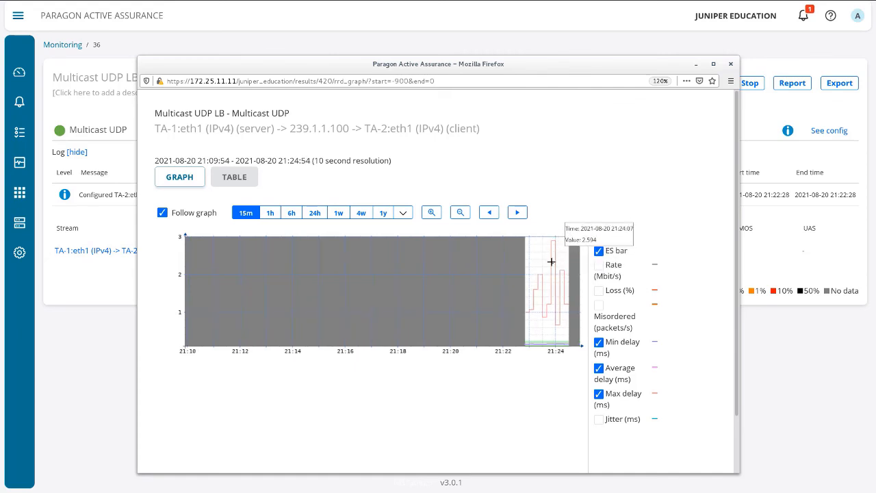
left_click(599, 394)
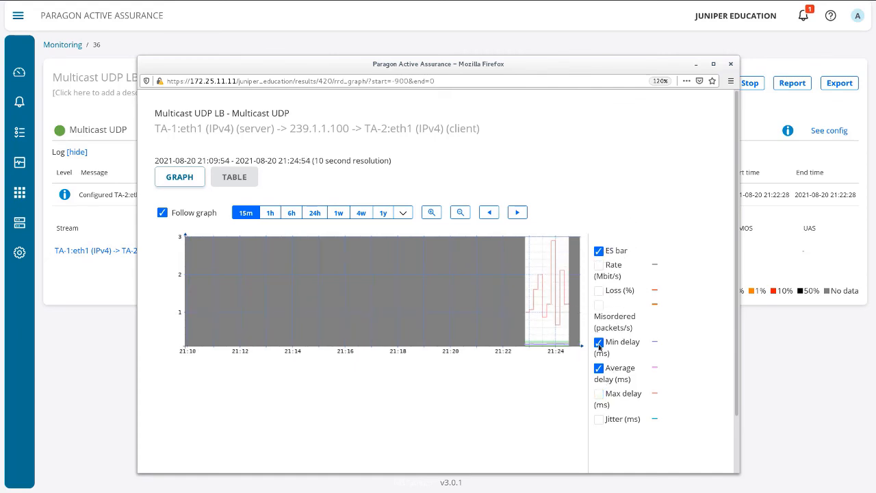
left_click(599, 344)
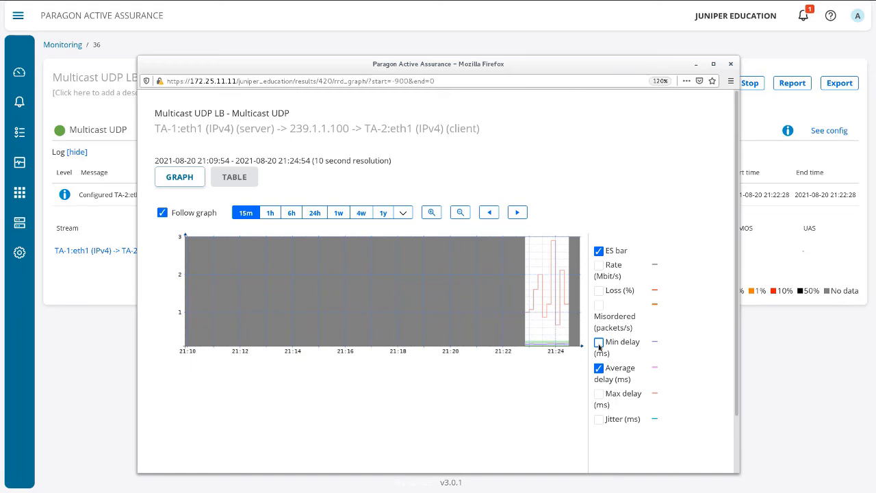
left_click(599, 420)
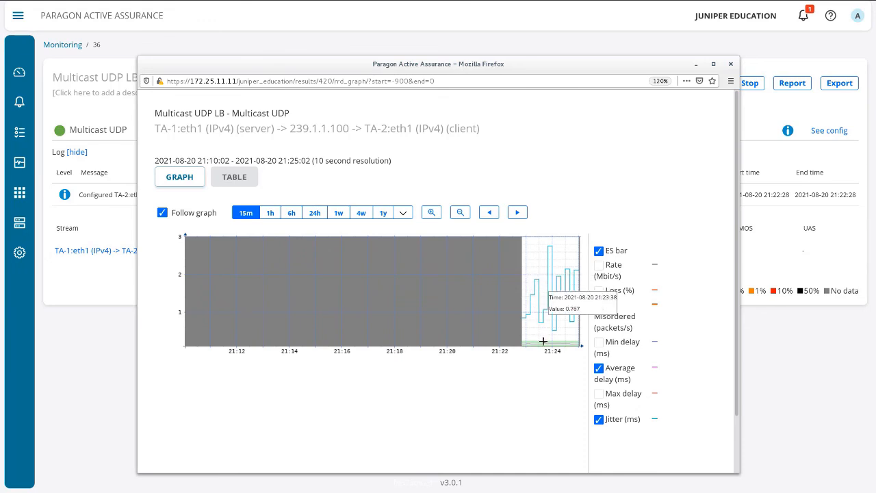
Switch the stream results to table view and show all rows instead of only errors.
left_click(242, 178)
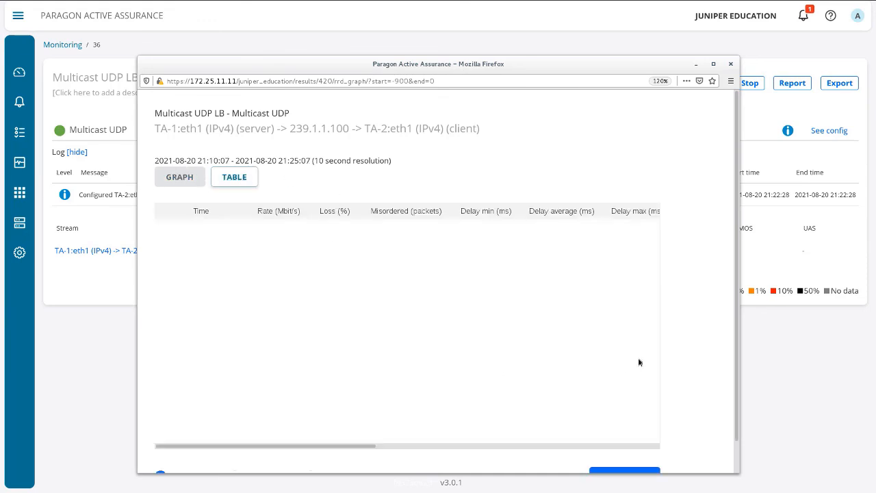
scroll(682, 315, "down", 1)
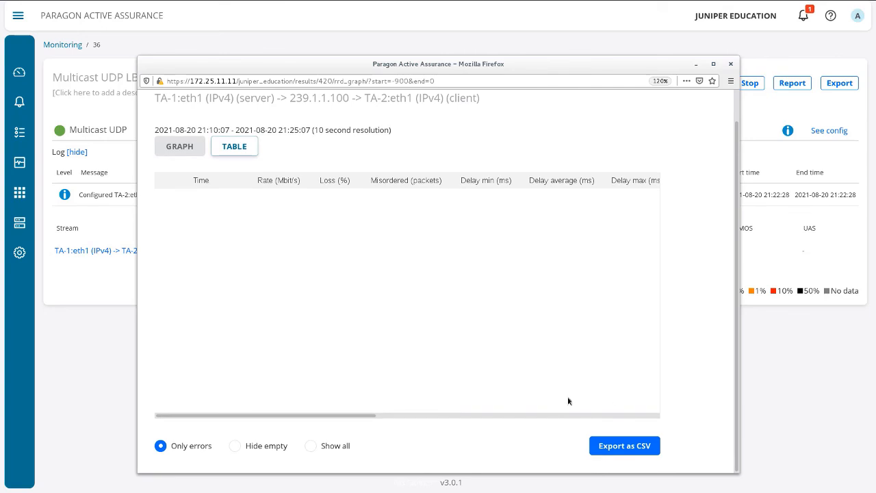
left_click(311, 446)
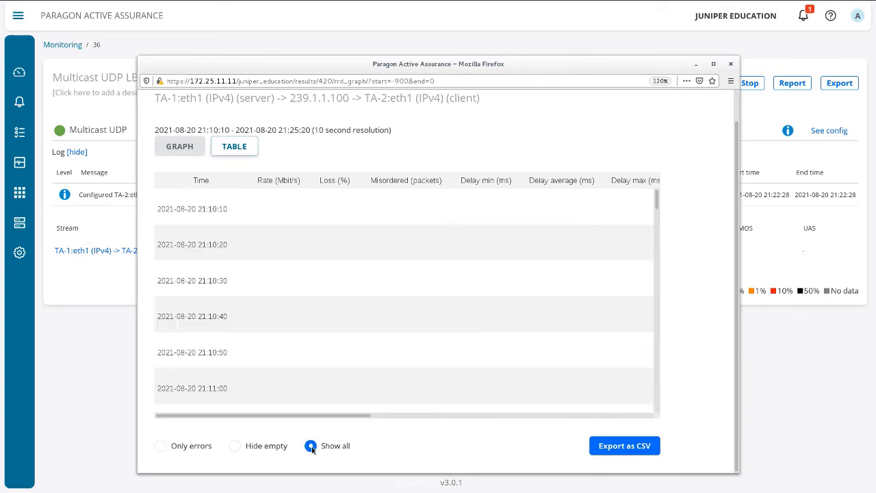
Examine the measured rows from 21:22:50 onward, across the delay, jitter, received packets and lost packets columns.
scroll(607, 230, "down", 8)
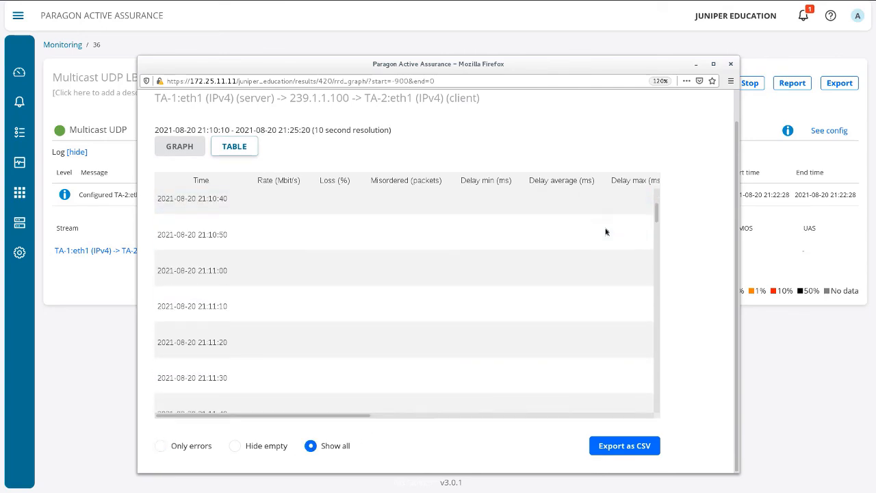
scroll(606, 229, "down", 20)
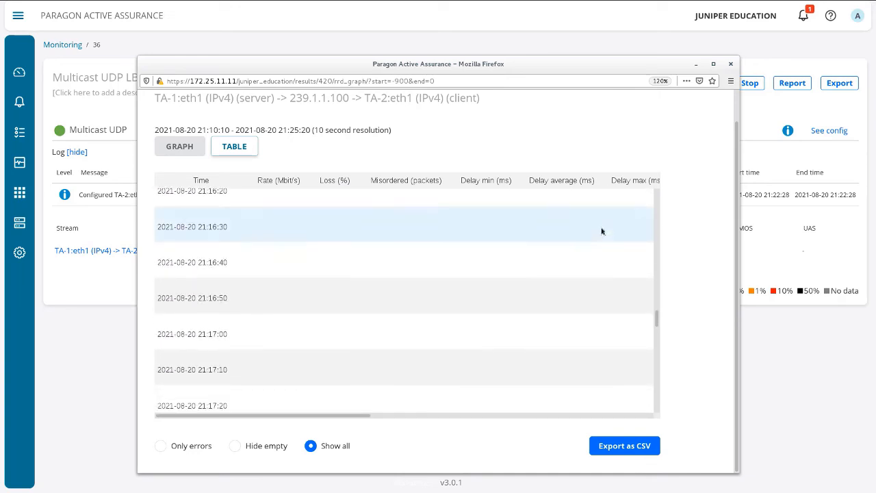
scroll(601, 231, "down", 8)
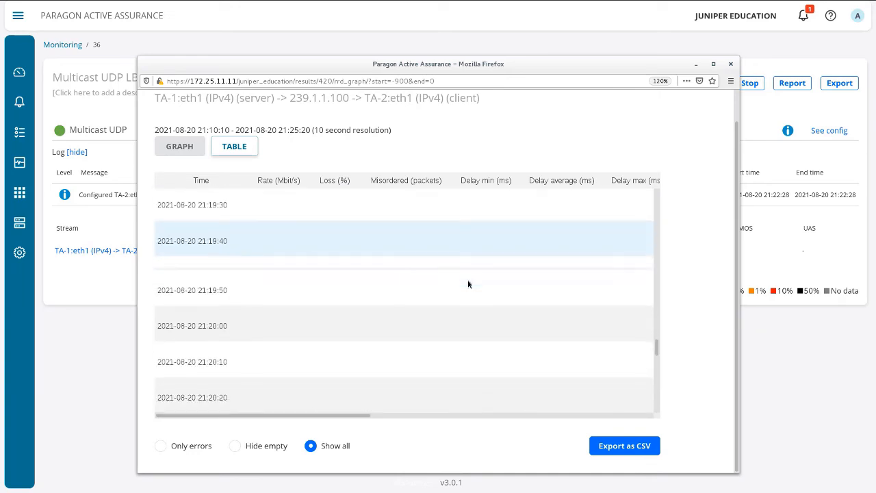
scroll(469, 278, "down", 10)
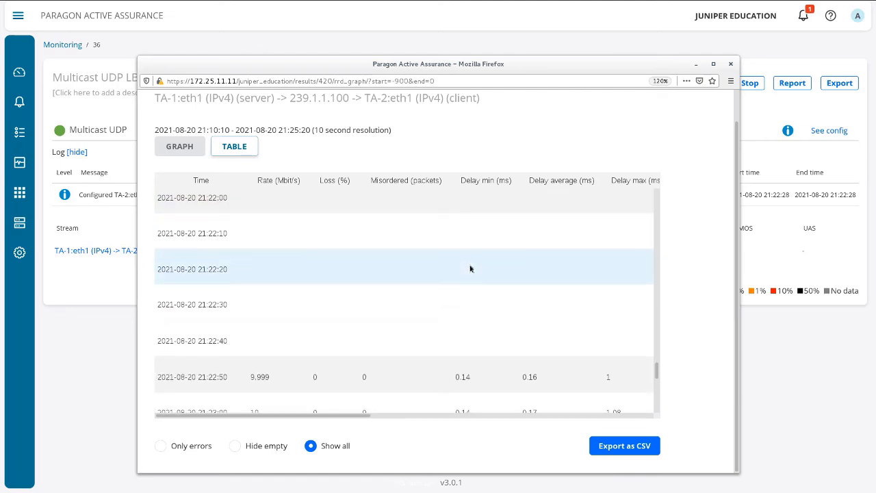
scroll(469, 268, "up", 1)
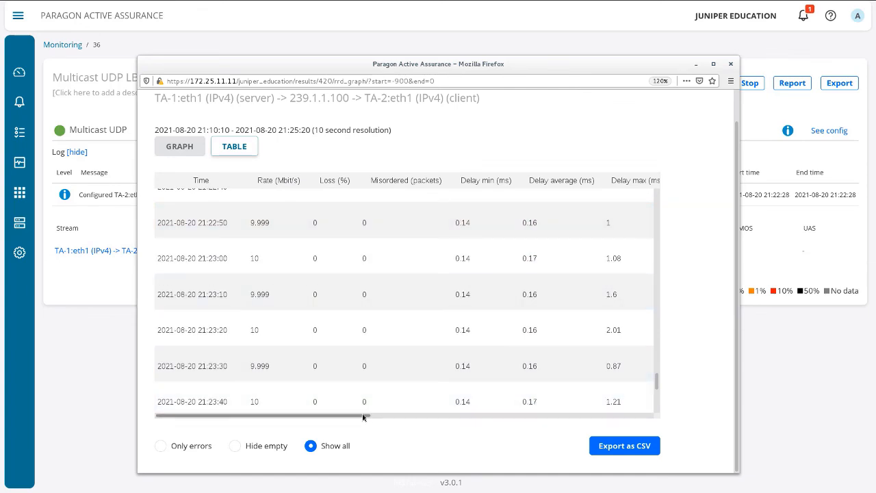
left_click_drag(366, 416, 453, 414)
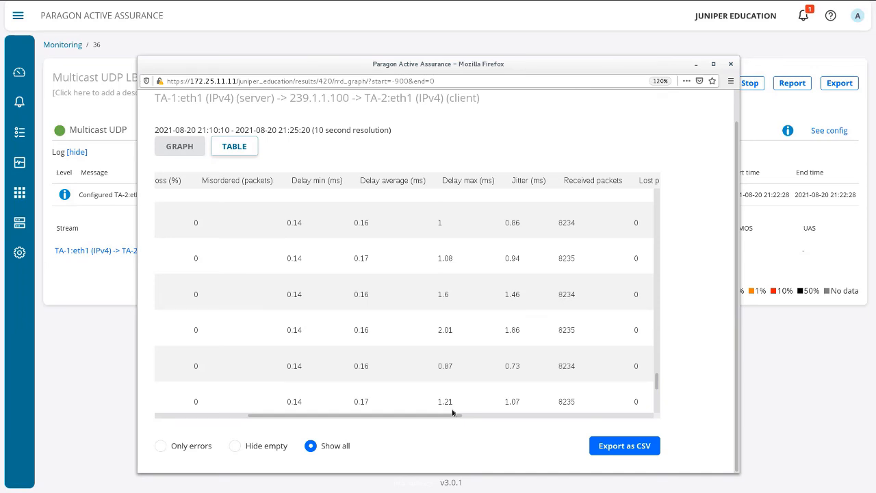
left_click_drag(456, 416, 490, 423)
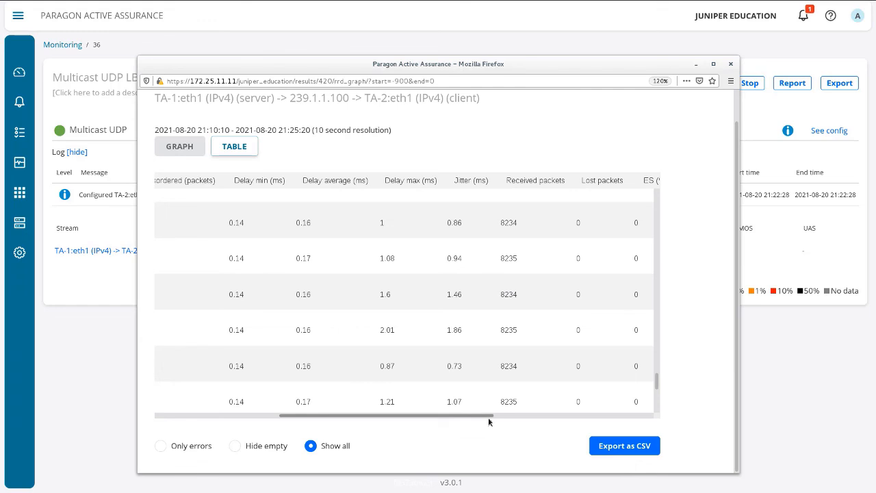